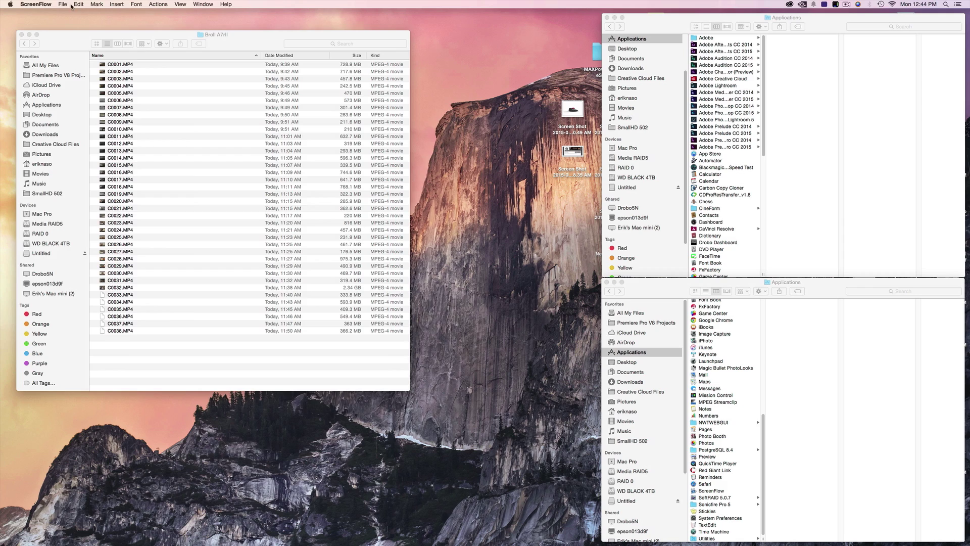
Step: Drag the Broll A7rII window from the top-left toward the centre of the desktop
drag(65, 43, 248, 69)
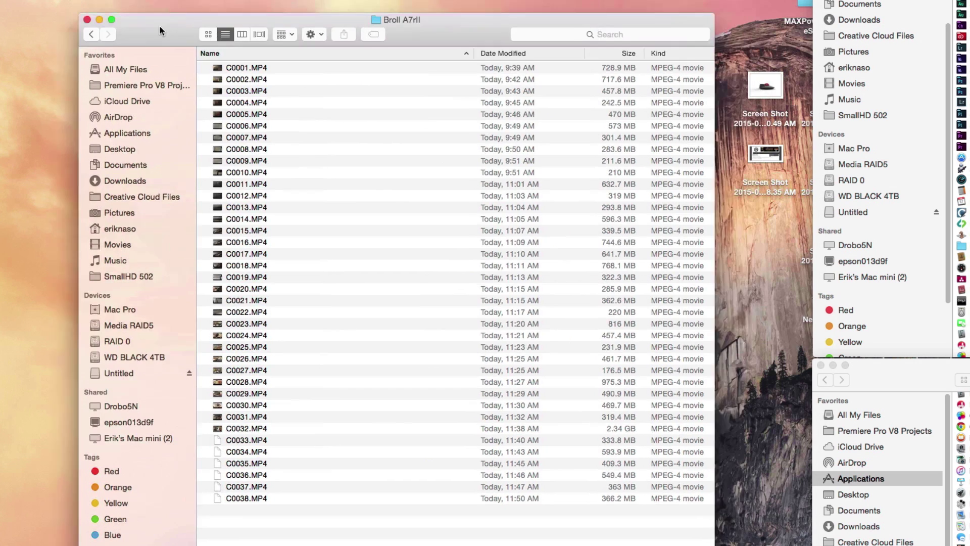
Step: Select all 38 clips and choose Rename 38 Items… from their context menu
drag(159, 26, 163, 19)
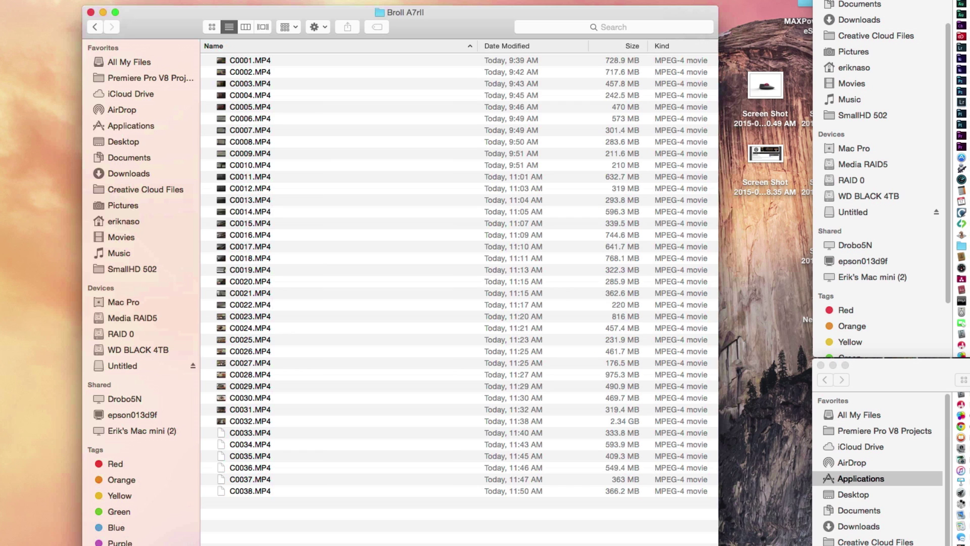
key(super+a)
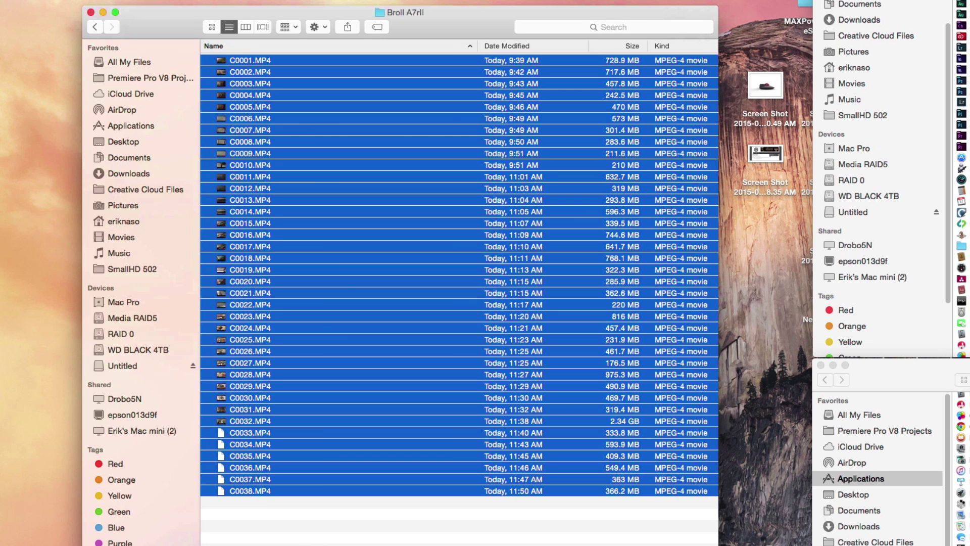
right_click(220, 61)
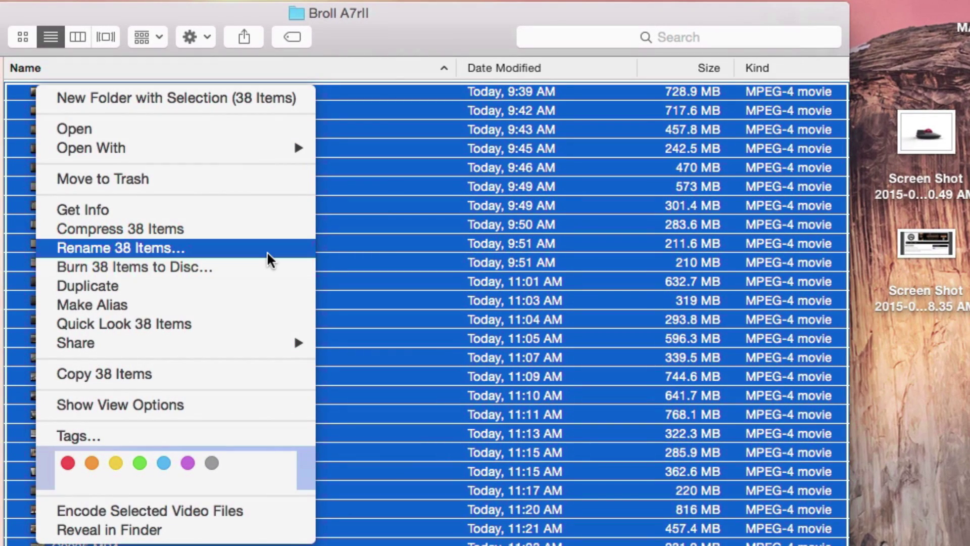
click(268, 251)
Step: Try Add Text with before and after name placement, then return to Format with Name and Index
click(263, 246)
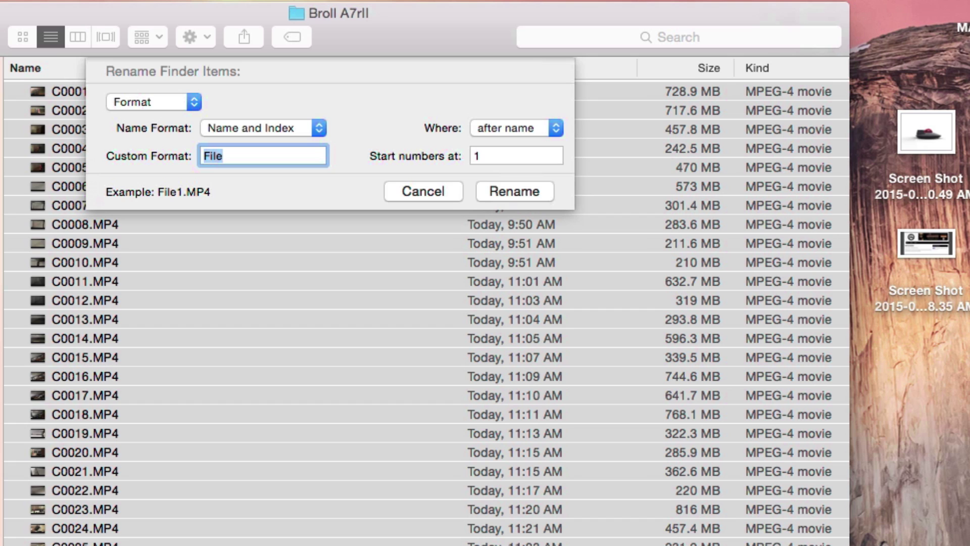
click(193, 103)
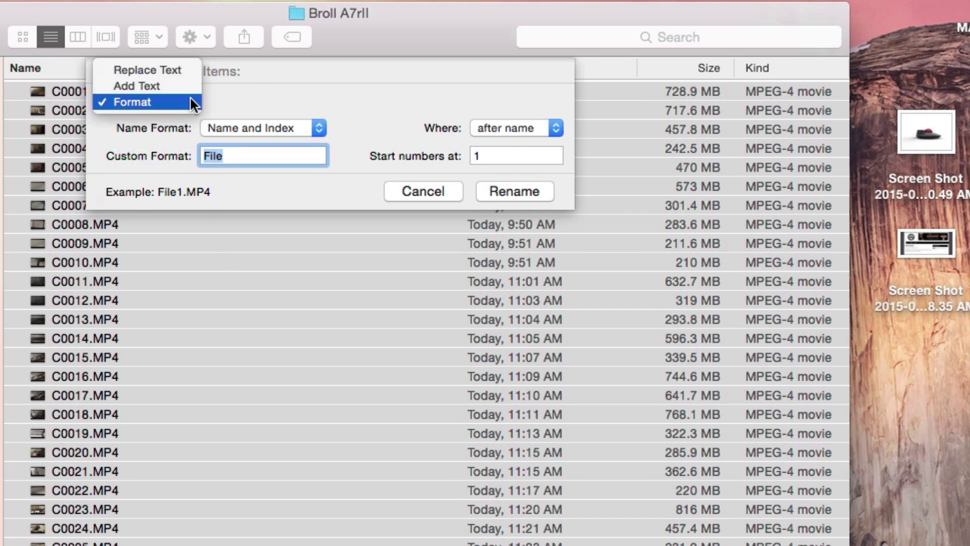
click(184, 84)
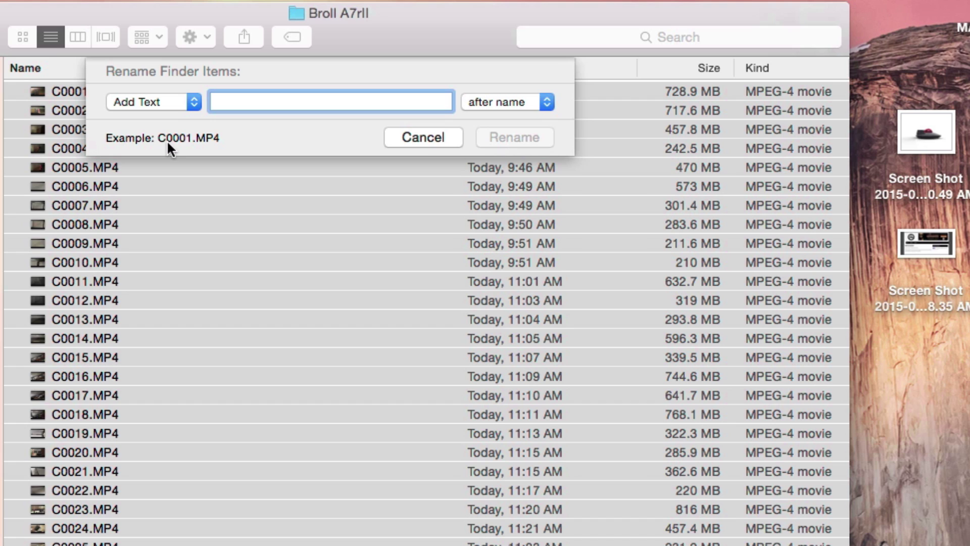
click(542, 100)
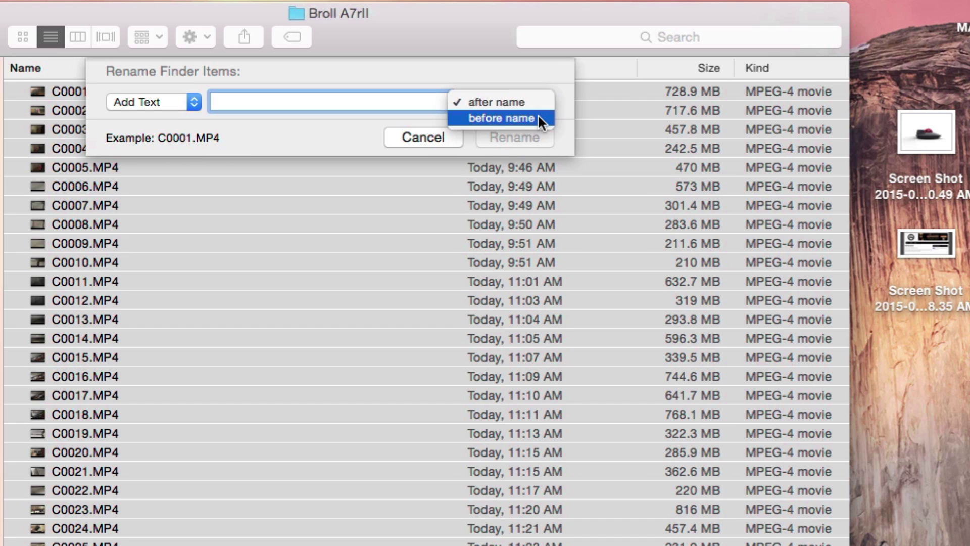
click(539, 119)
click(534, 102)
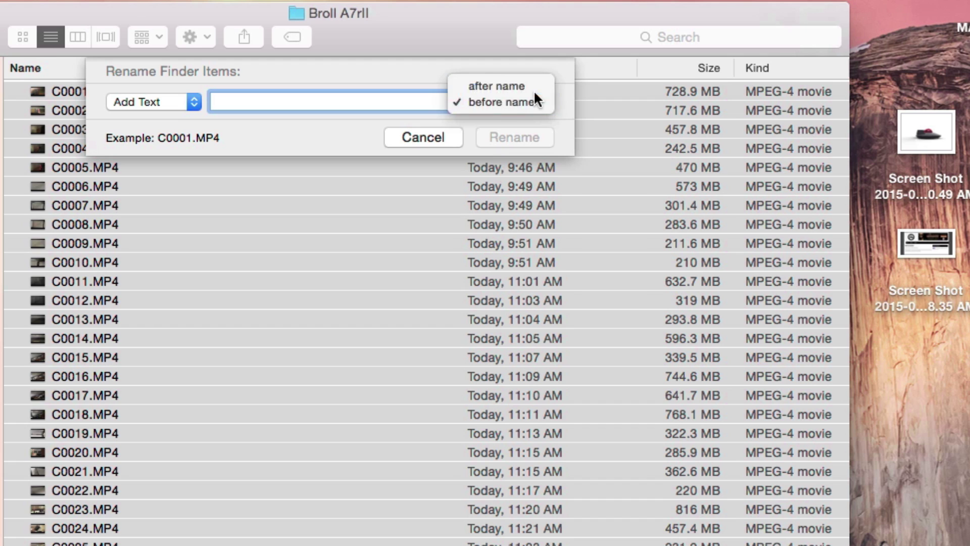
click(531, 87)
click(140, 101)
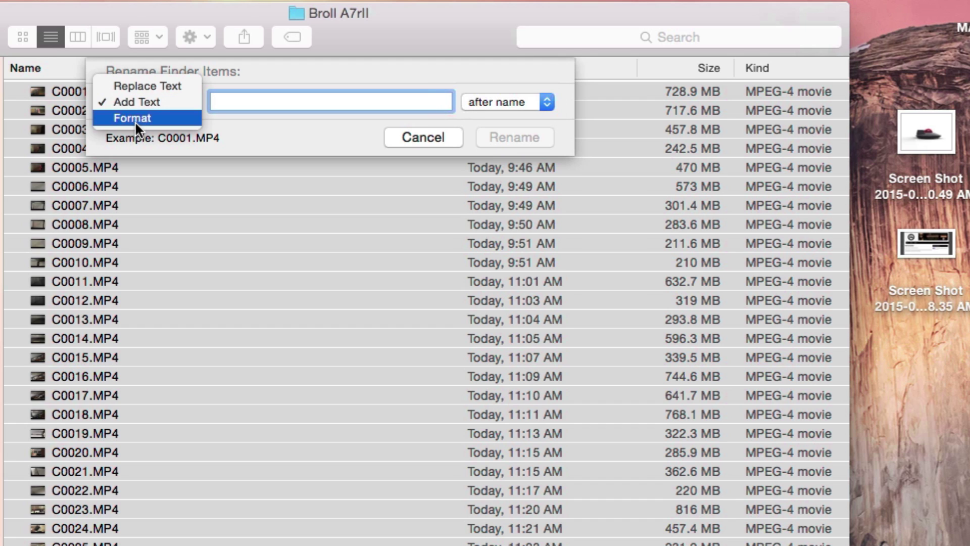
click(134, 119)
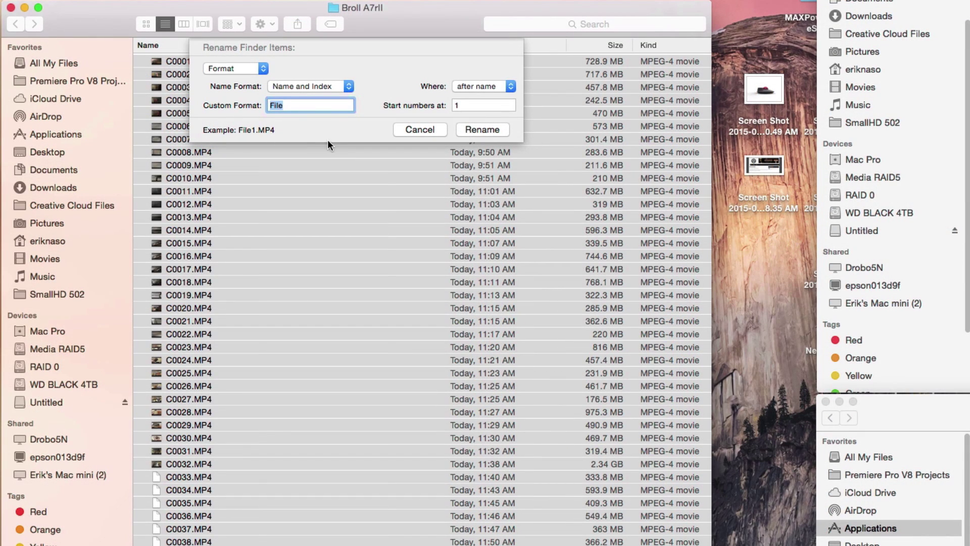
Step: Enter 'Aputure_Broll' as the custom format and redo the start number after typing 39
text(Aputure)
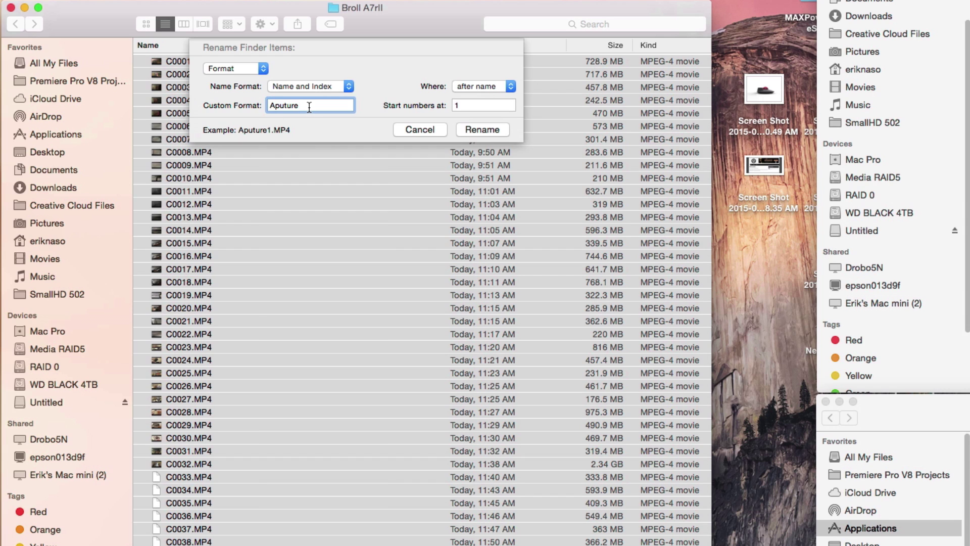
text(_Broll)
double_click(459, 105)
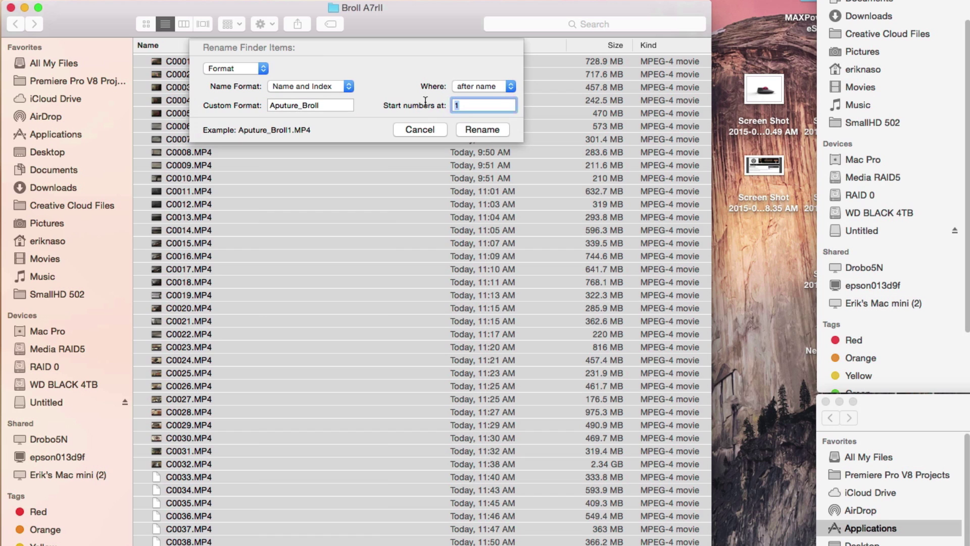
text(39)
double_click(474, 107)
Step: Start numbering at 1, apply the rename, then deselect the clips and shift the window right
text(1)
click(483, 129)
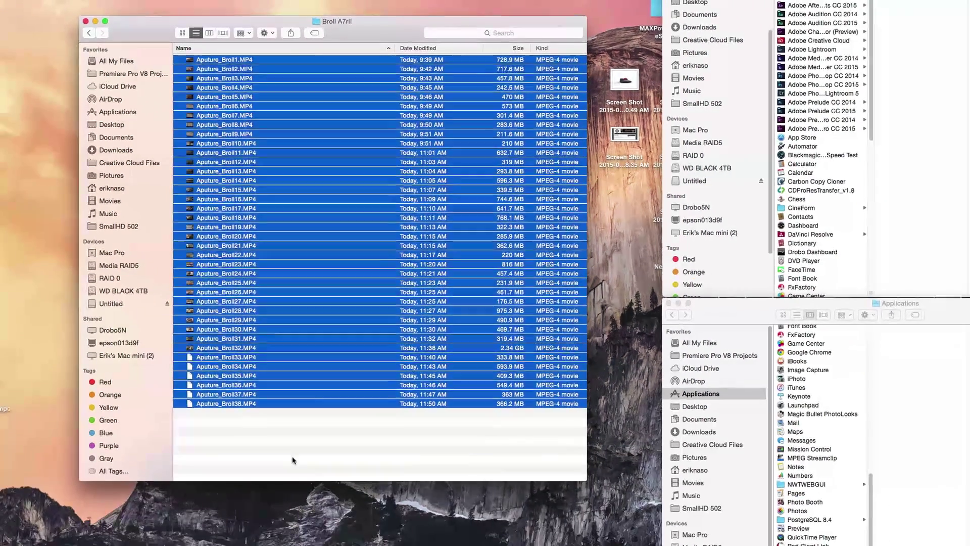
click(291, 454)
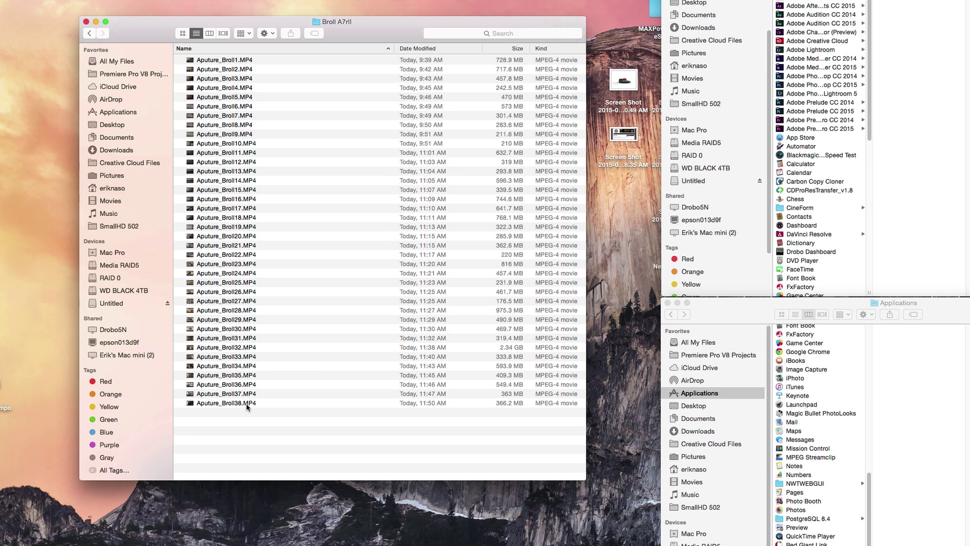
drag(136, 26, 200, 34)
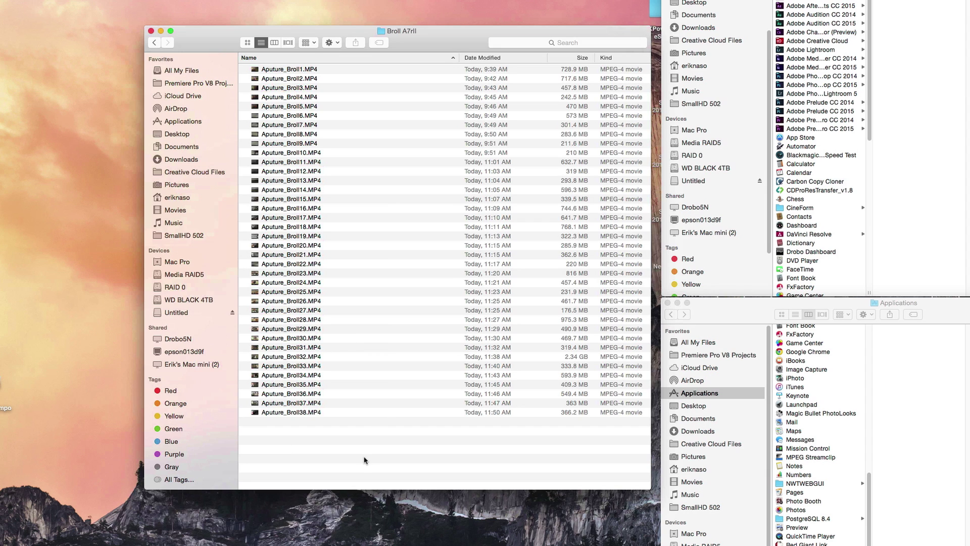
Step: Browse the Untitled card to PRIVATE > M4ROOT > CLIP to view the original clips
click(700, 181)
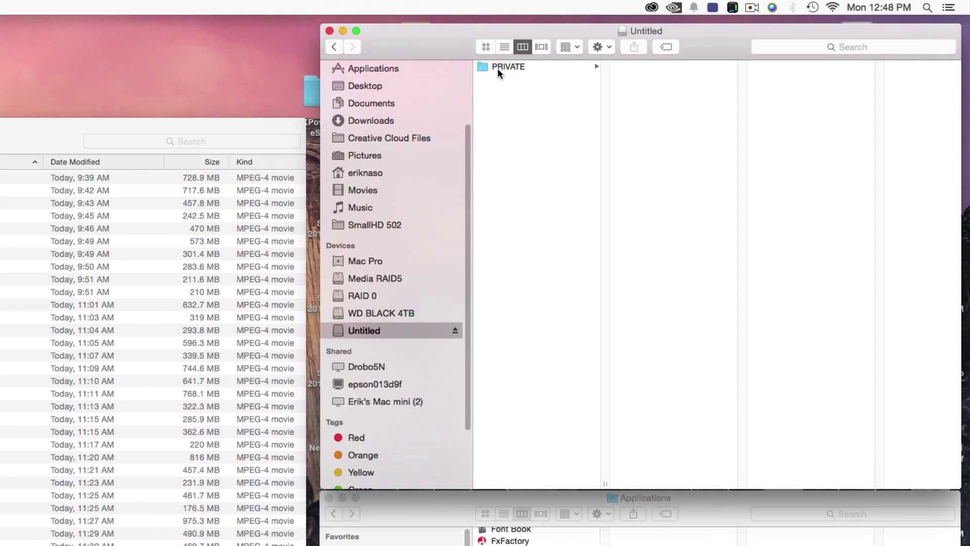
click(503, 67)
click(618, 81)
click(783, 65)
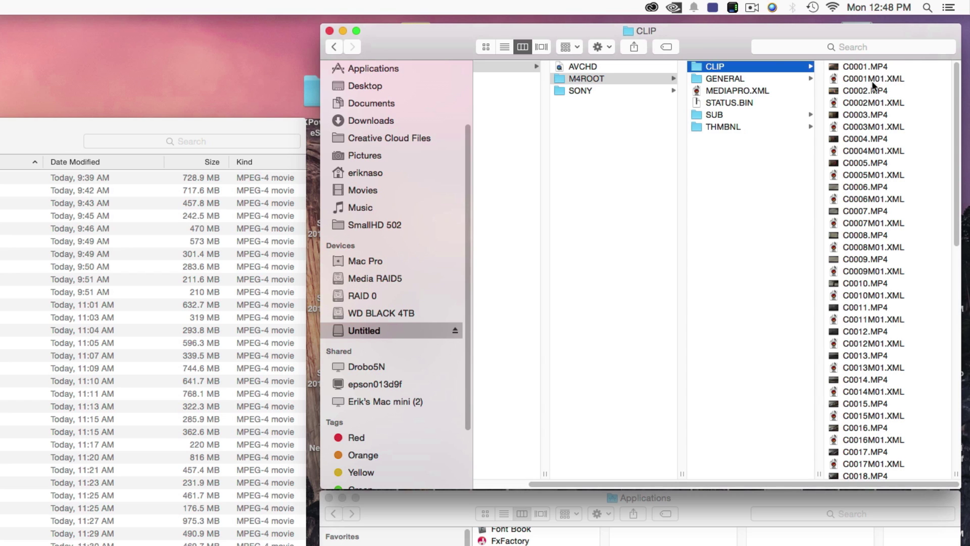
scroll(864, 351, down, 5)
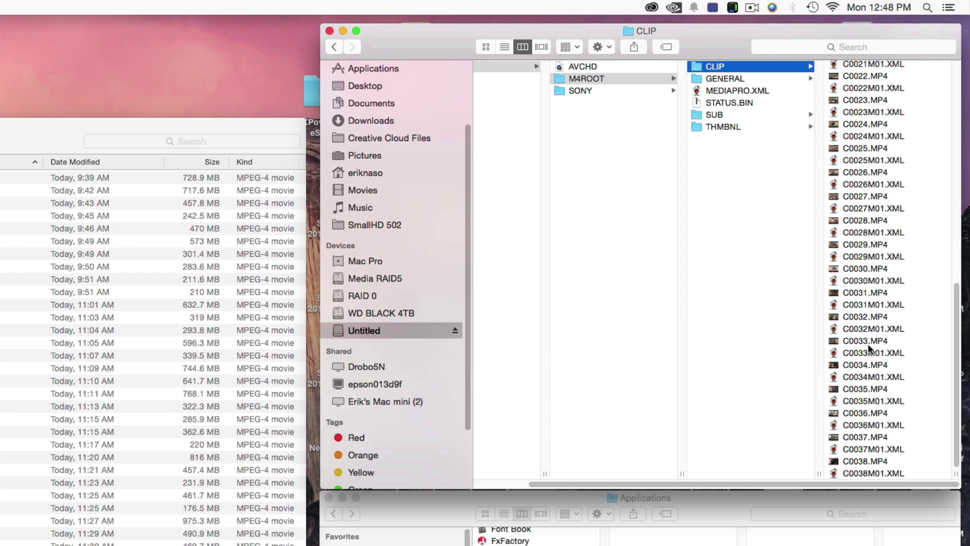
scroll(879, 462, up, 10)
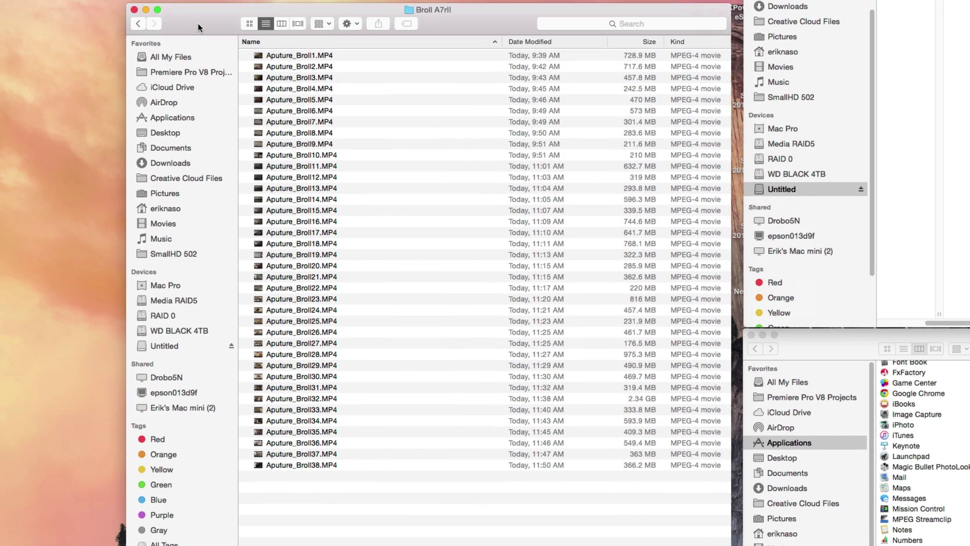
Step: Activate the Broll A7rII window and nudge it slightly down
click(0, 141)
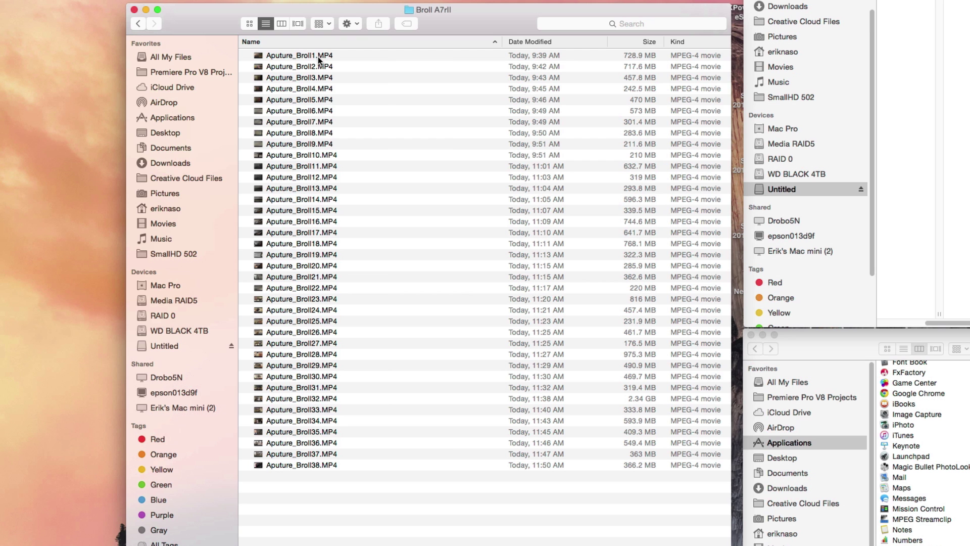
drag(199, 19, 201, 29)
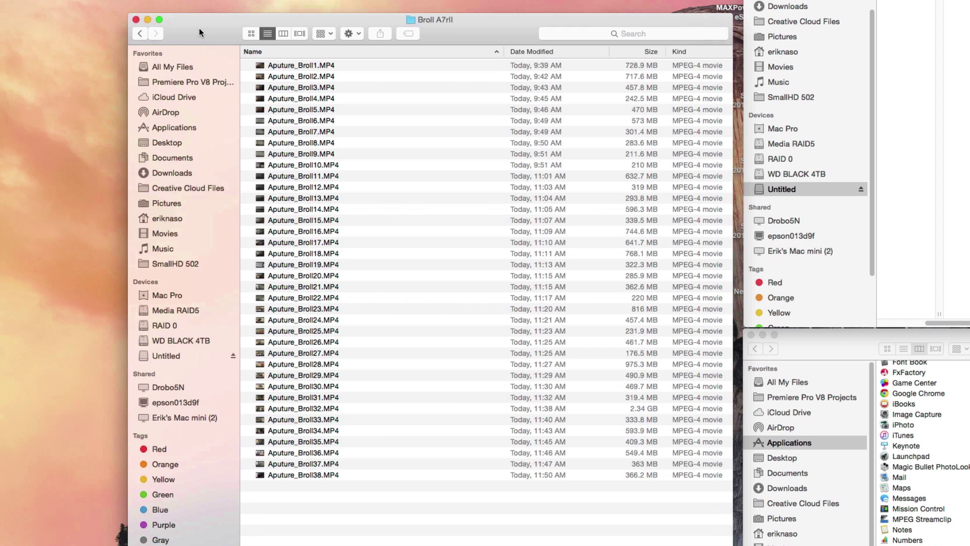